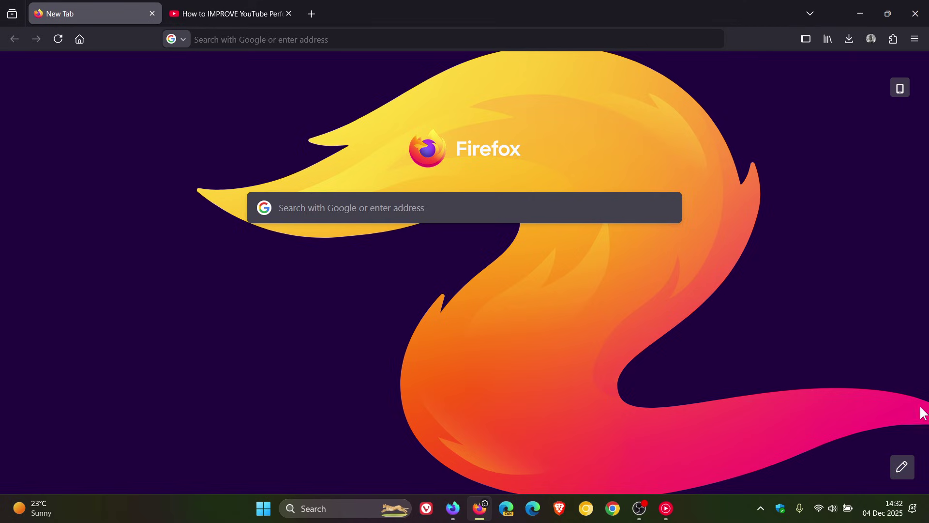
From the New Tab Customize panel, open Settings' Firefox Labs page showing Picture-in-Picture auto-open on tab switch.
{"action": "left_click", "coordinate": [898, 468]}
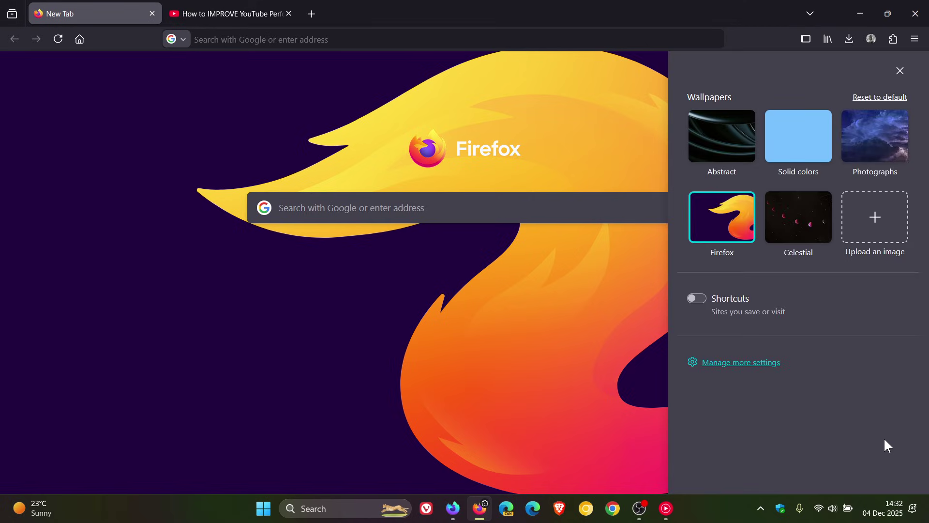
{"action": "left_click", "coordinate": [736, 367]}
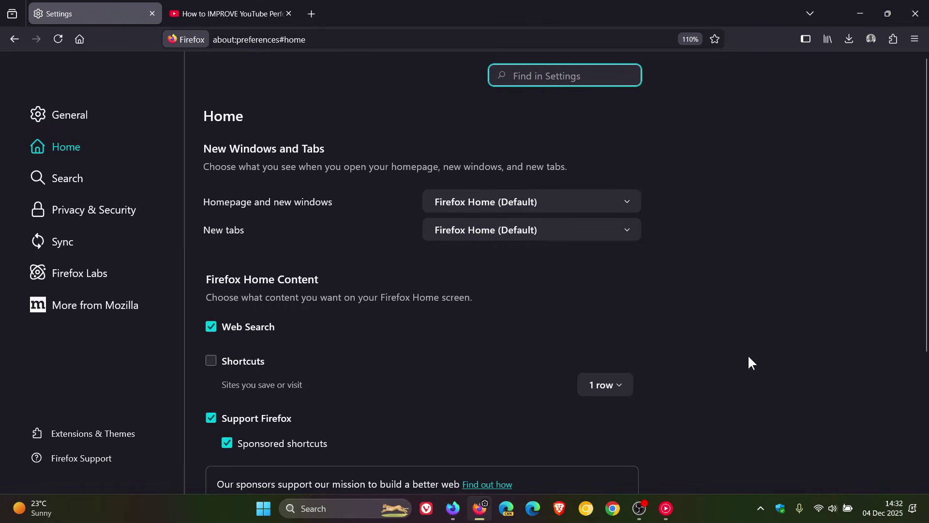
{"action": "left_click", "coordinate": [80, 271]}
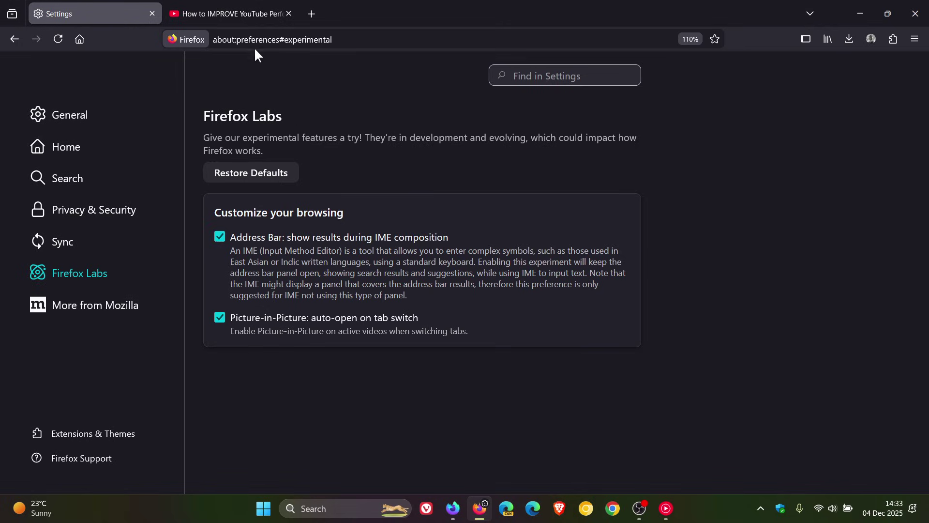
Play the YouTube video, switch tabs to pop it into Picture-in-Picture, then close the PiP window.
{"action": "left_click", "coordinate": [245, 9]}
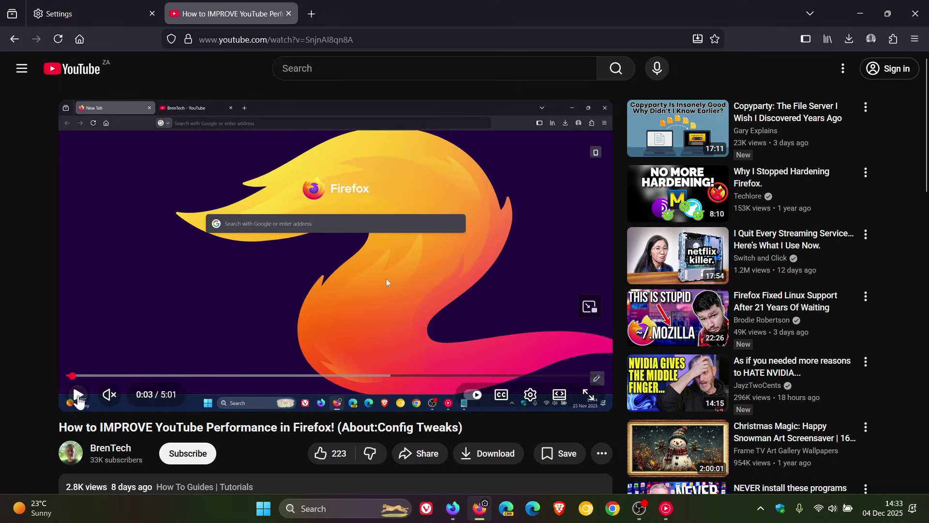
{"action": "left_click", "coordinate": [78, 396]}
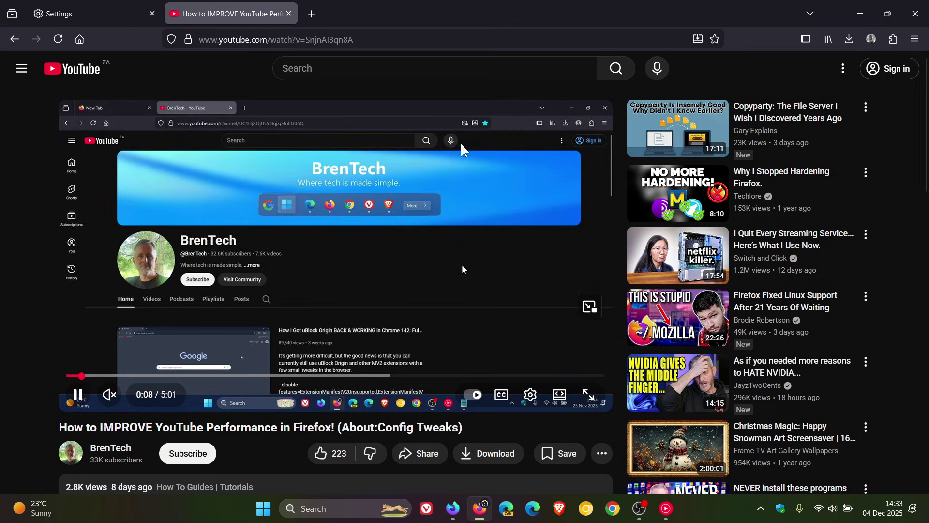
{"action": "left_click", "coordinate": [113, 14]}
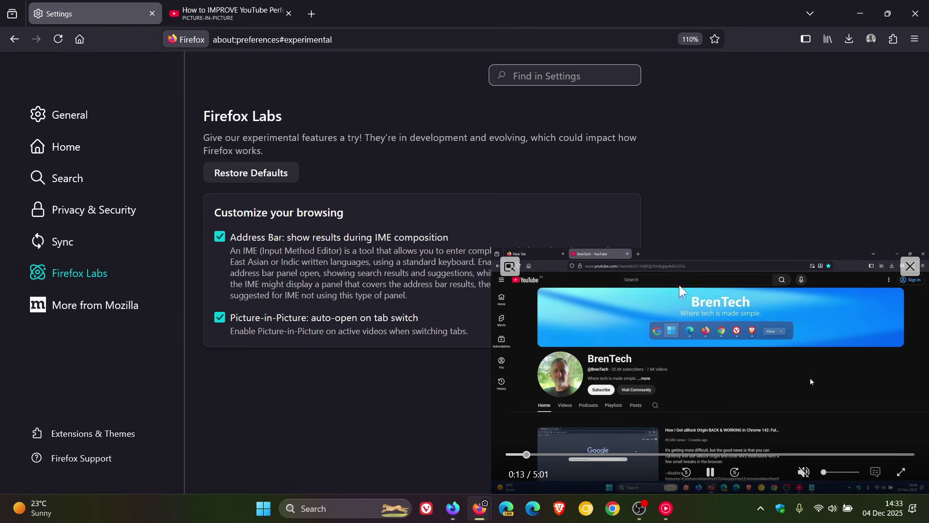
{"action": "left_click", "coordinate": [241, 18]}
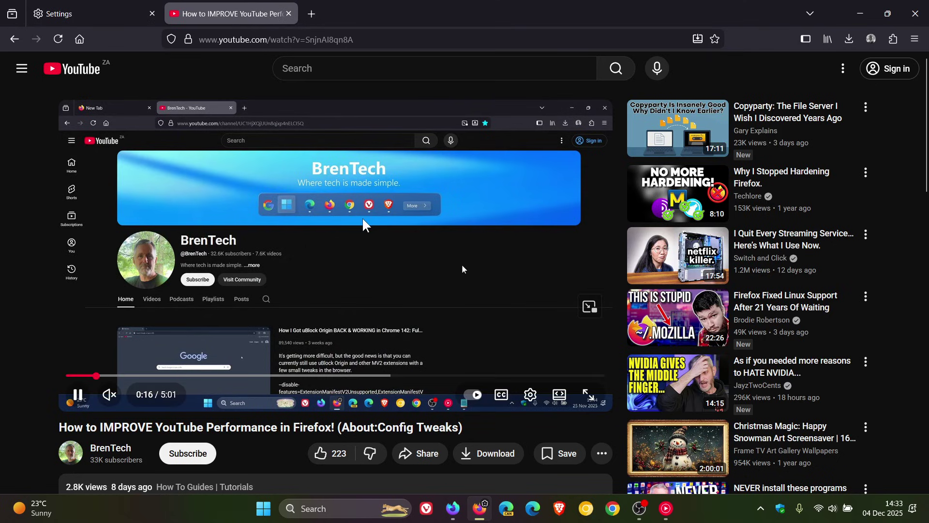
{"action": "left_click", "coordinate": [87, 16]}
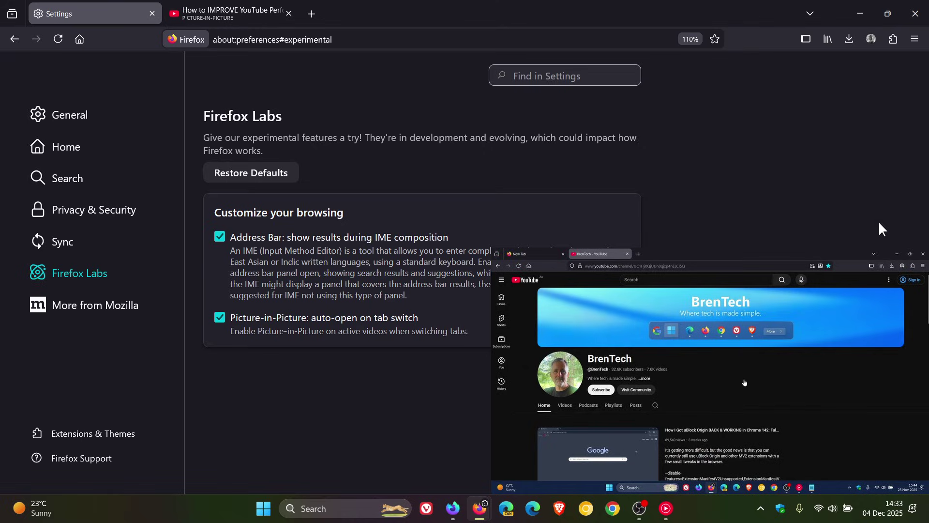
{"action": "left_click", "coordinate": [909, 265]}
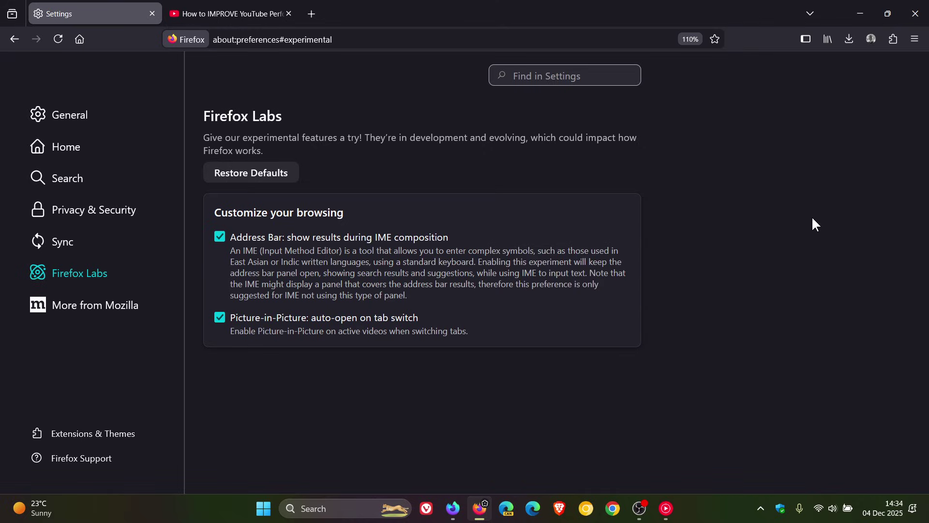
In Nightly, open Firefox Labs from New Tab's Manage more settings and scroll through its experiments.
{"action": "left_click", "coordinate": [453, 508]}
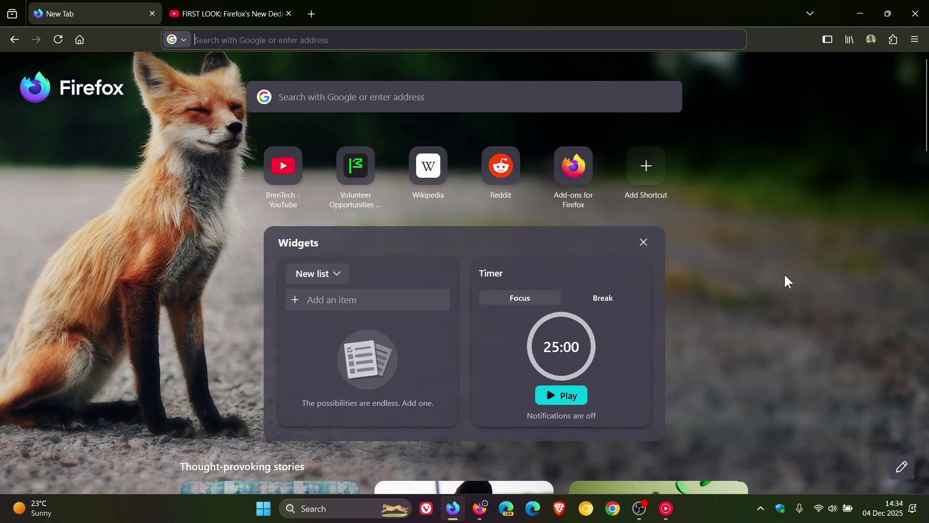
{"action": "left_click", "coordinate": [902, 467]}
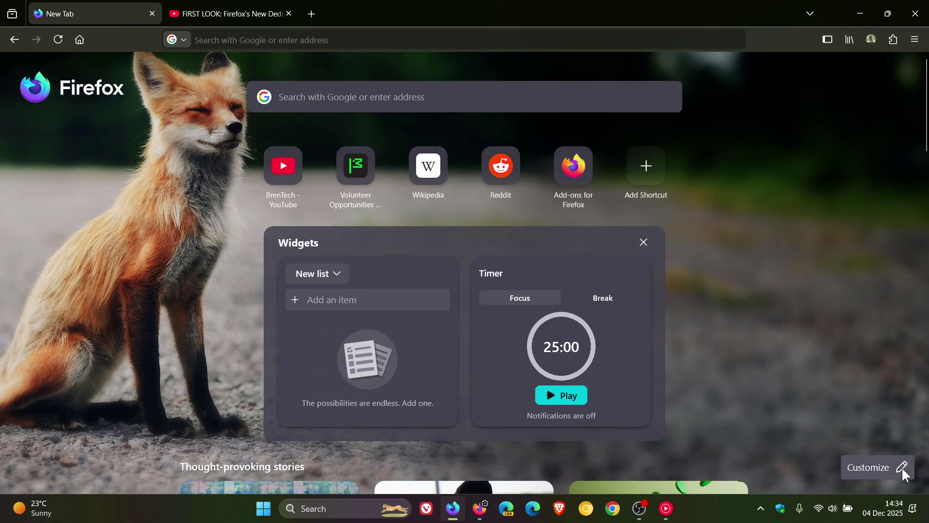
{"action": "scroll", "coordinate": [788, 407], "scroll_direction": "down", "scroll_amount": 1}
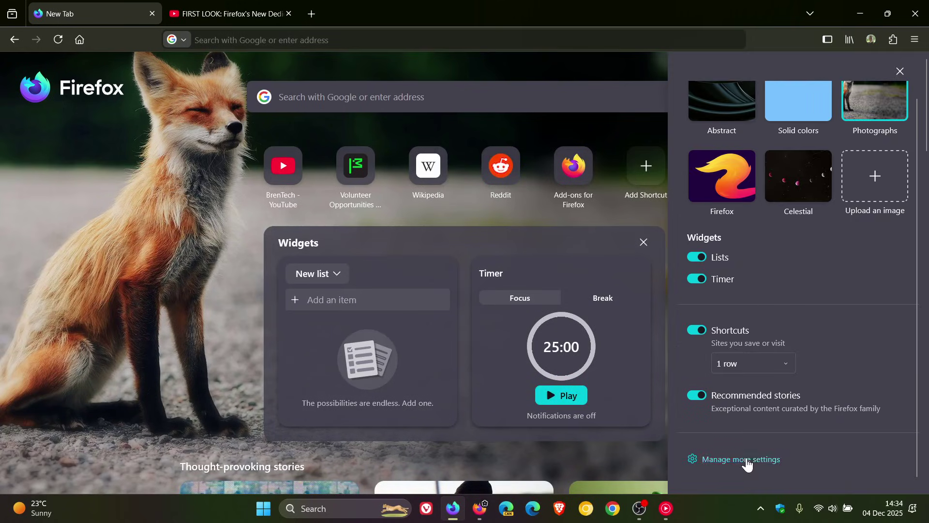
{"action": "left_click", "coordinate": [745, 460]}
{"action": "left_click", "coordinate": [80, 271]}
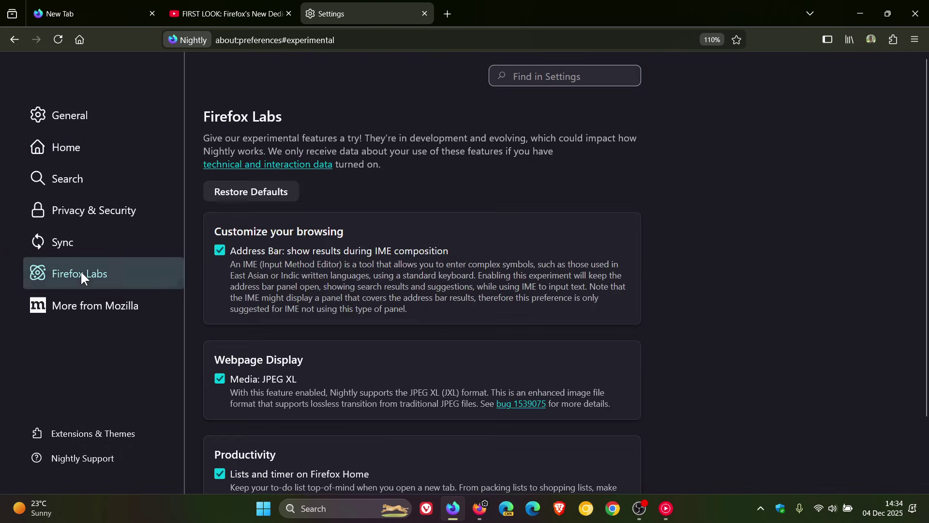
{"action": "scroll", "coordinate": [713, 213], "scroll_direction": "down", "scroll_amount": 3}
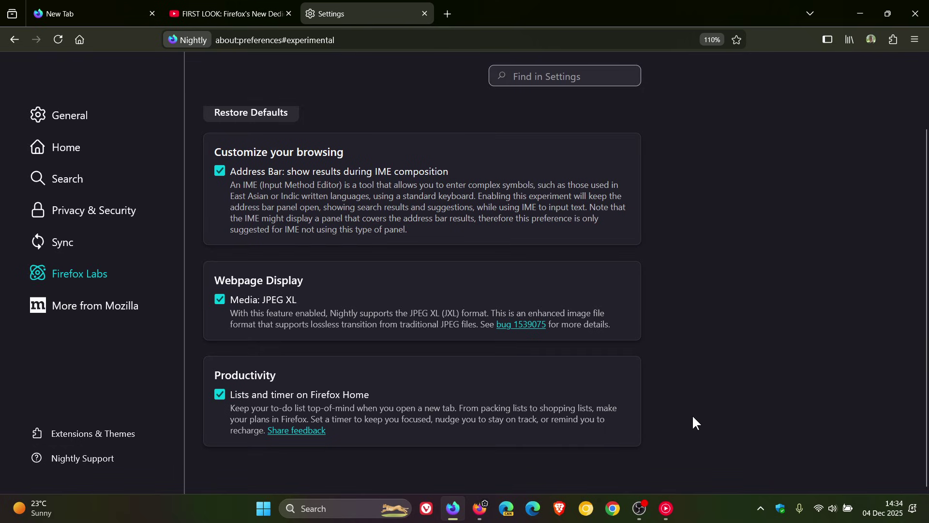
Check the Nightly version (147.0a1, up to date) in Help's About dialog, then close it.
{"action": "left_click", "coordinate": [915, 39]}
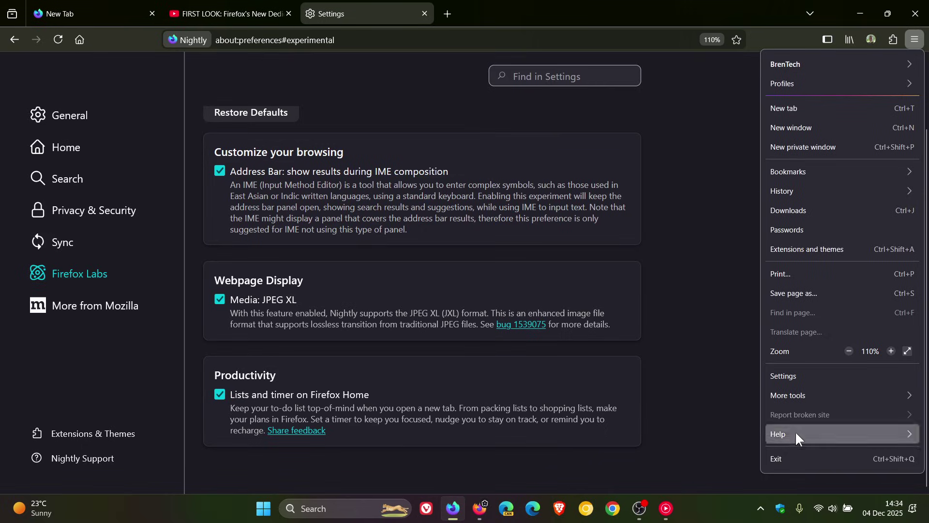
{"action": "left_click", "coordinate": [796, 434]}
{"action": "left_click", "coordinate": [800, 205]}
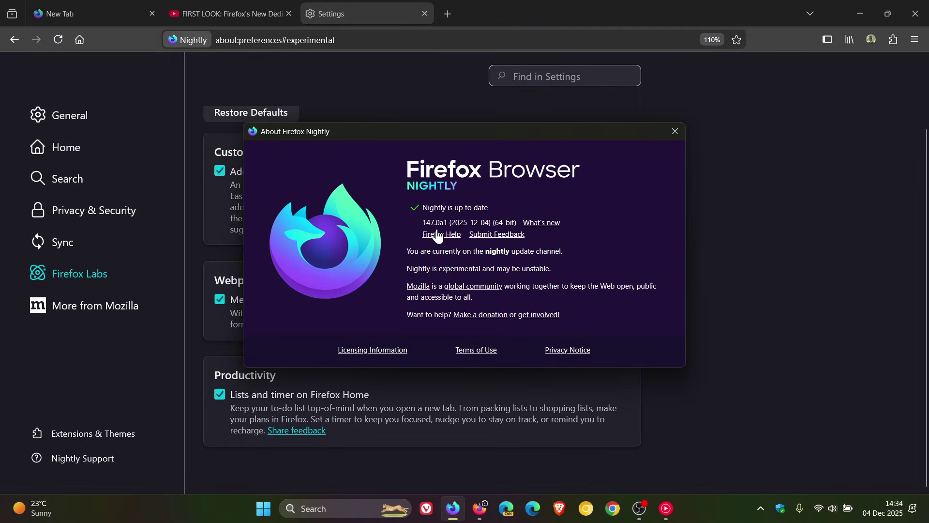
{"action": "left_click", "coordinate": [675, 132]}
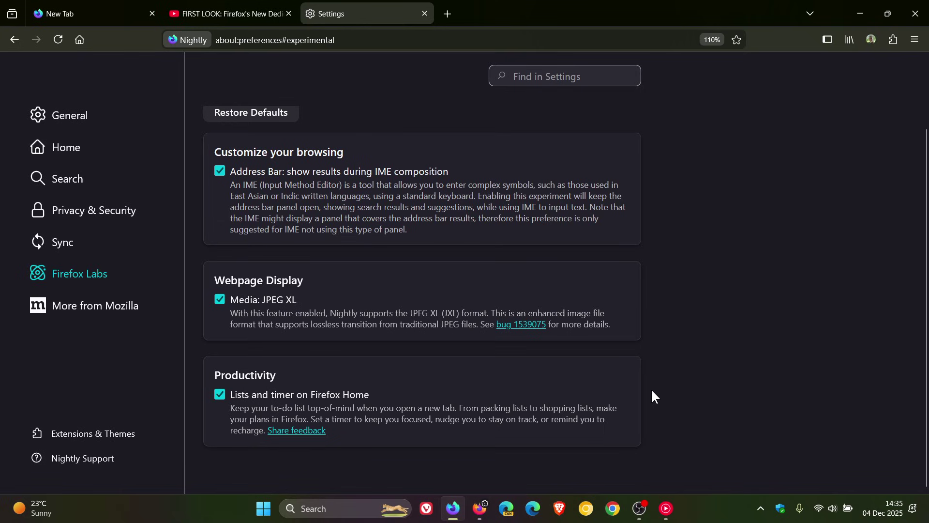
Scroll Nightly's General settings down to the Browsing section's Picture-in-Picture keep-playing-when-switching-tabs option.
{"action": "left_click", "coordinate": [103, 114]}
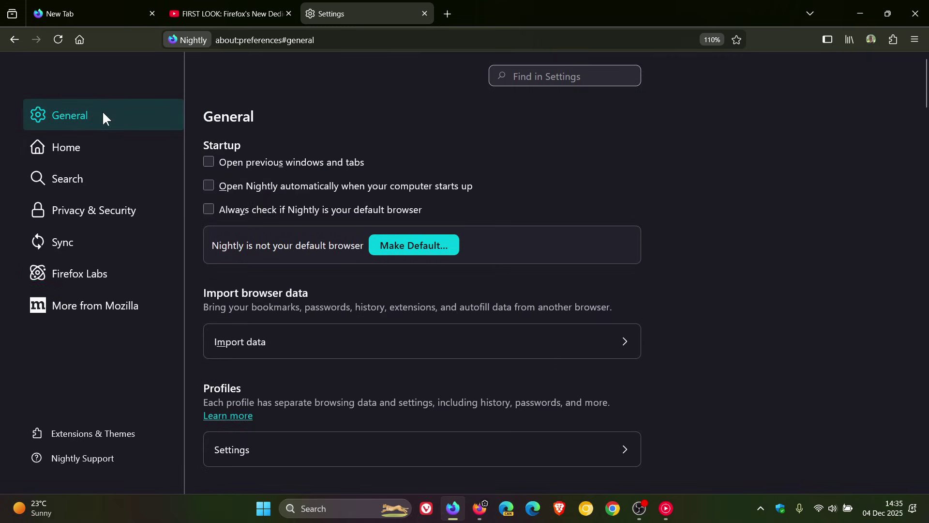
{"action": "scroll", "coordinate": [748, 205], "scroll_direction": "down", "scroll_amount": 15}
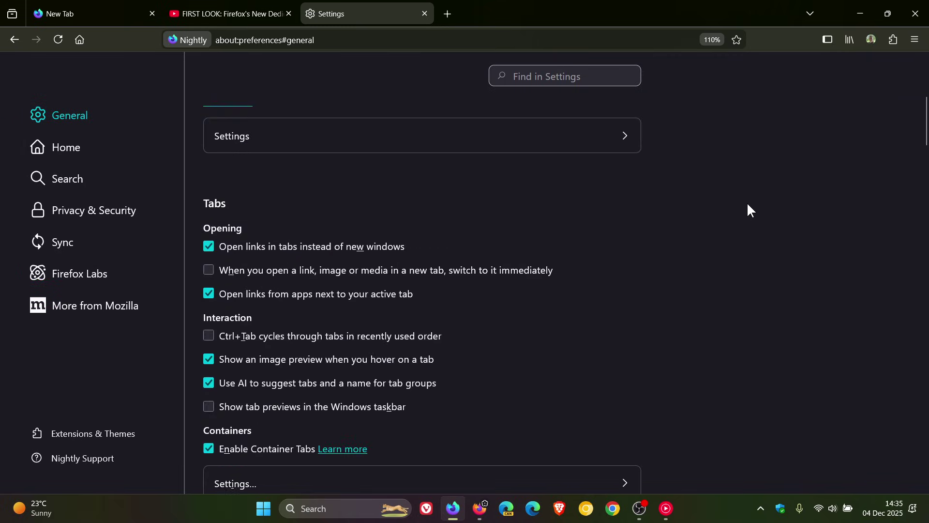
{"action": "scroll", "coordinate": [748, 205], "scroll_direction": "down", "scroll_amount": 15}
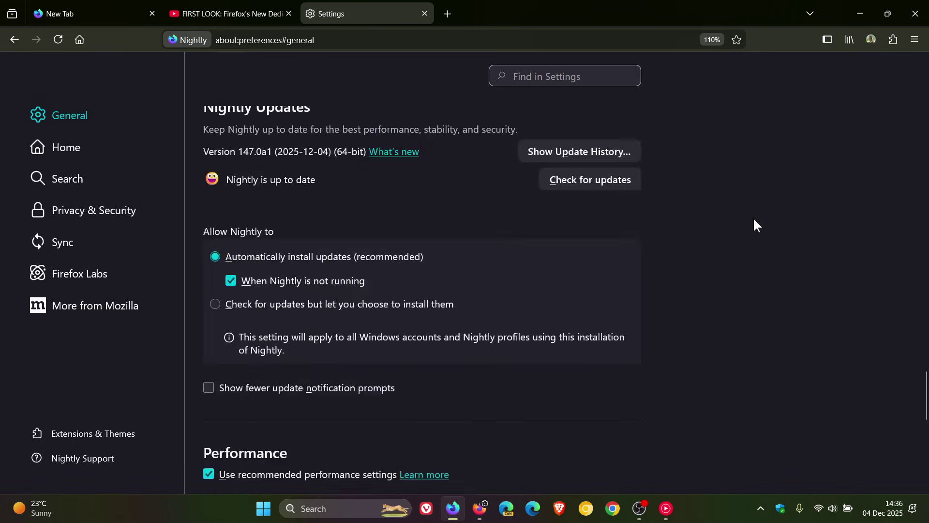
{"action": "scroll", "coordinate": [757, 224], "scroll_direction": "down", "scroll_amount": 2}
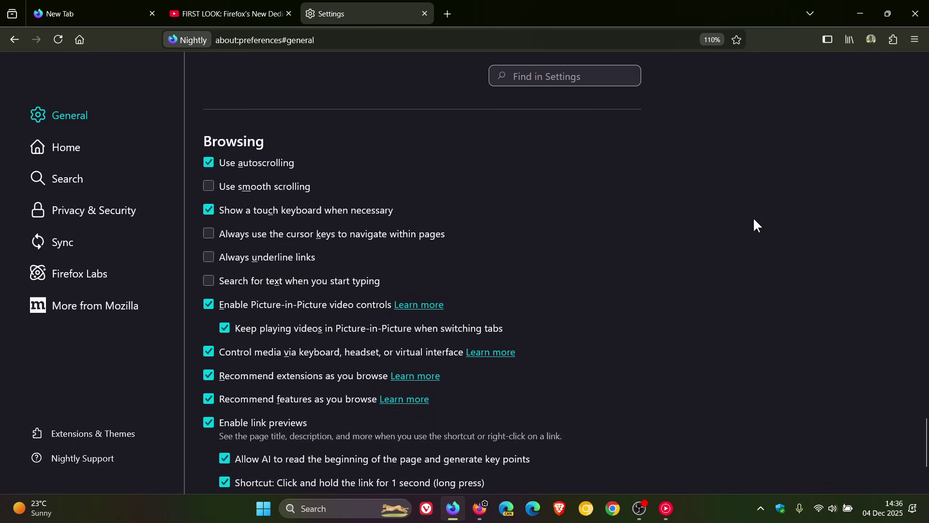
{"action": "scroll", "coordinate": [757, 224], "scroll_direction": "down", "scroll_amount": 2}
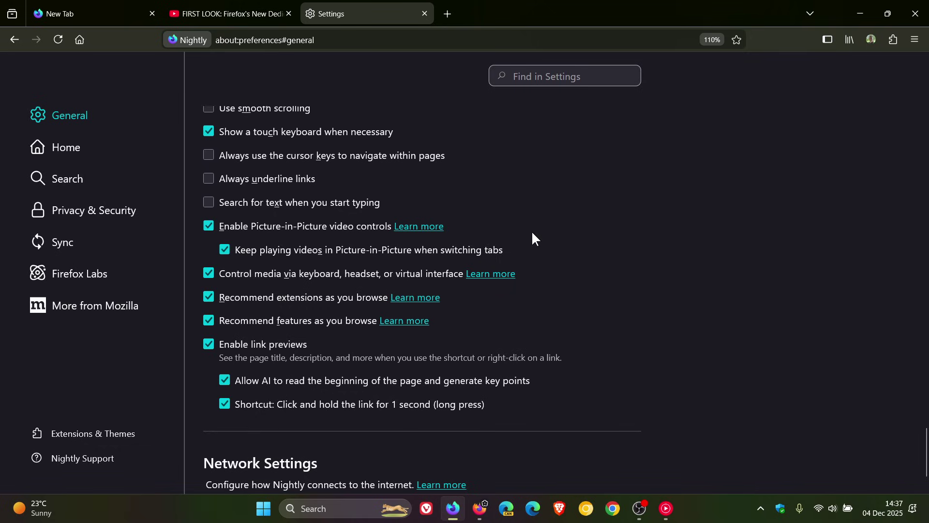
{"action": "left_click", "coordinate": [230, 14]}
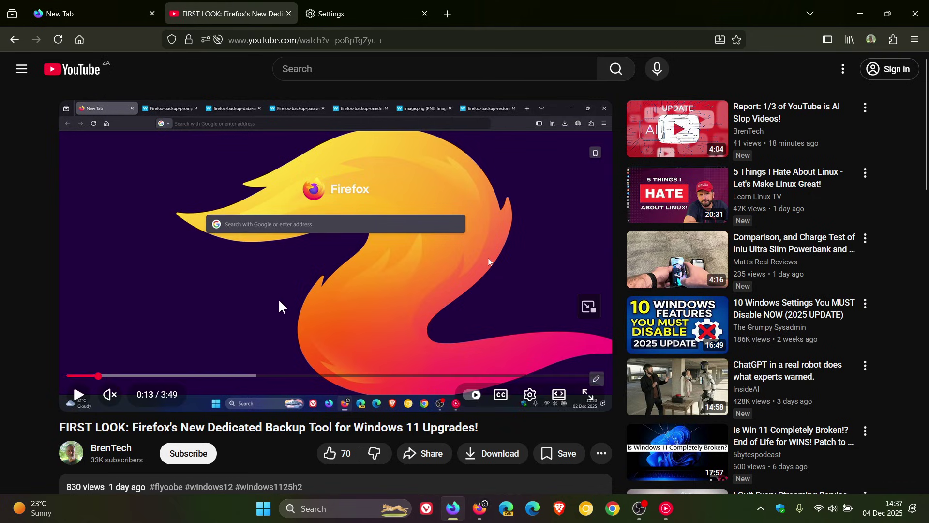
{"action": "left_click", "coordinate": [372, 13]}
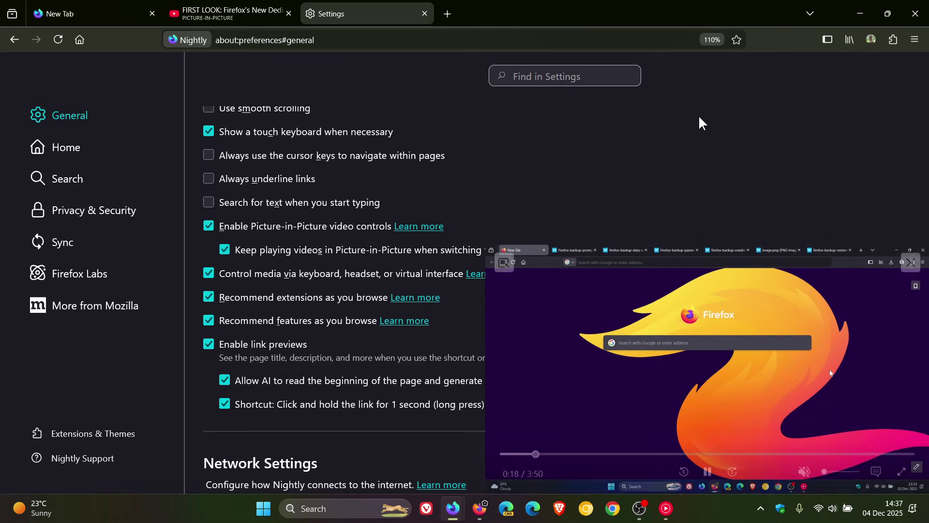
{"action": "left_click", "coordinate": [910, 262]}
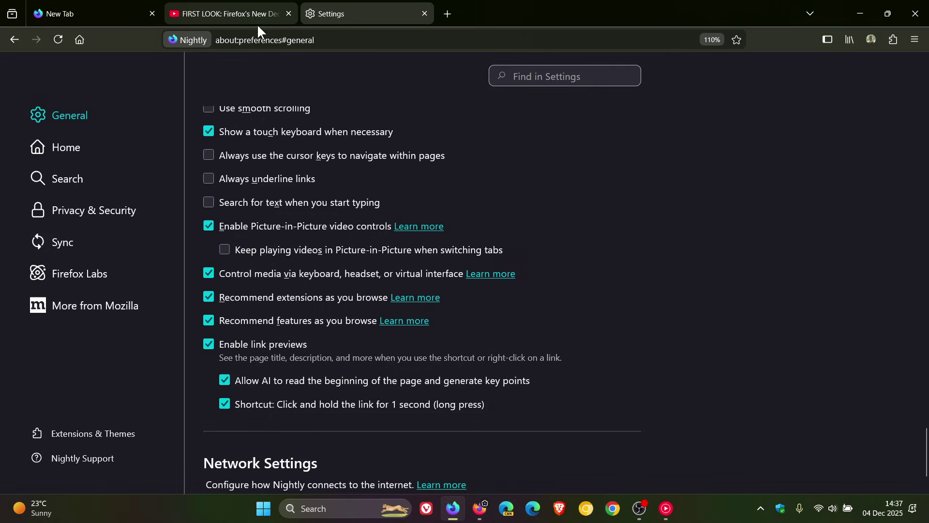
{"action": "left_click", "coordinate": [242, 15]}
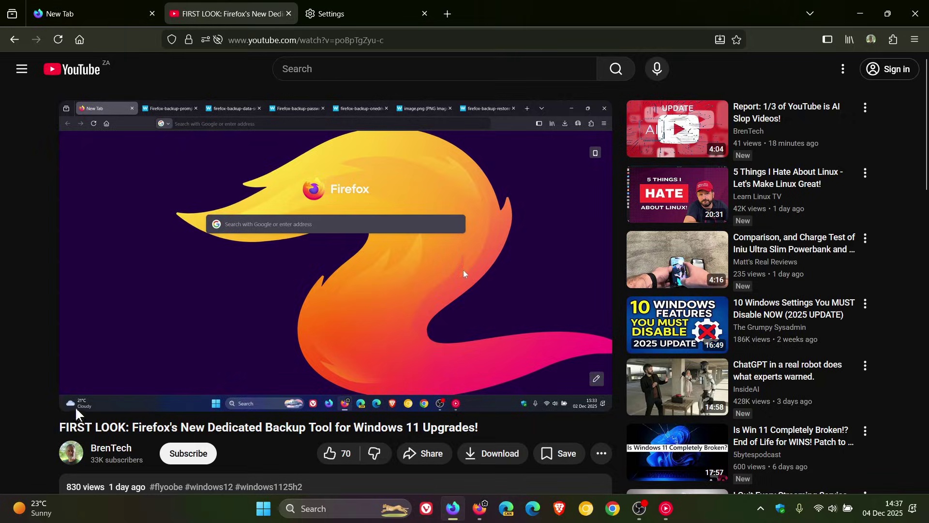
{"action": "left_click", "coordinate": [373, 14]}
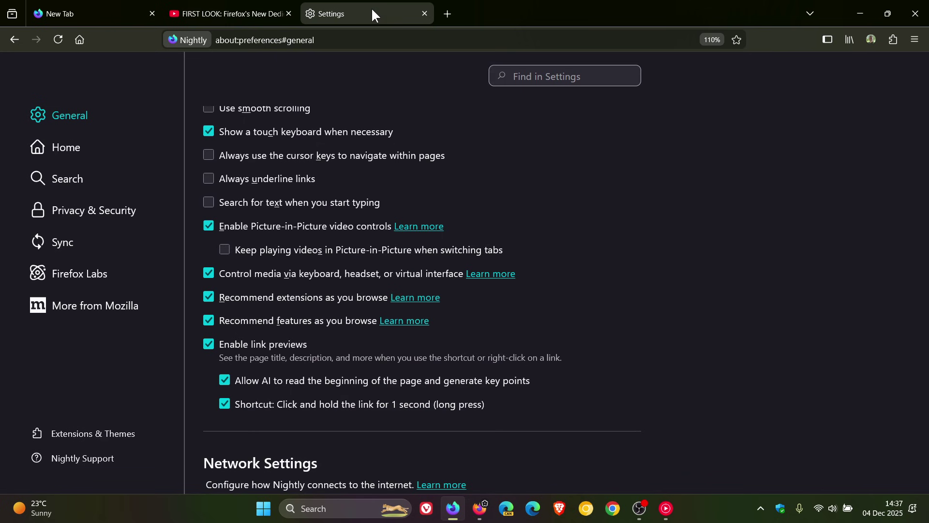
{"action": "left_click", "coordinate": [267, 20]}
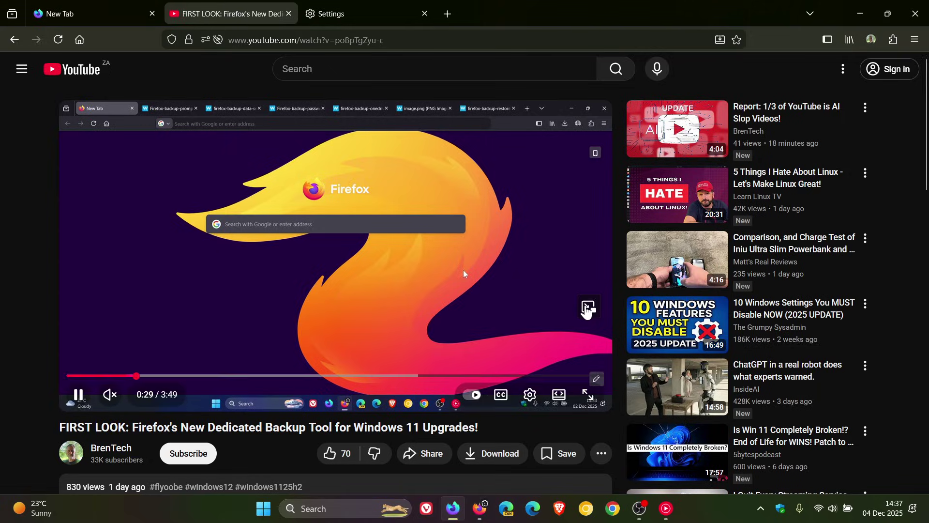
{"action": "left_click", "coordinate": [589, 307]}
{"action": "left_click", "coordinate": [364, 11]}
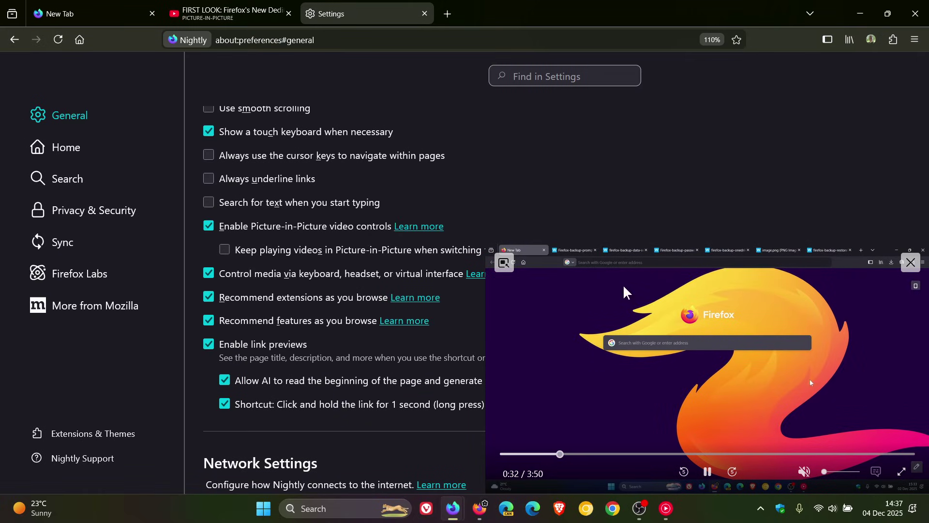
{"action": "mouse_move", "coordinate": [230, 10]}
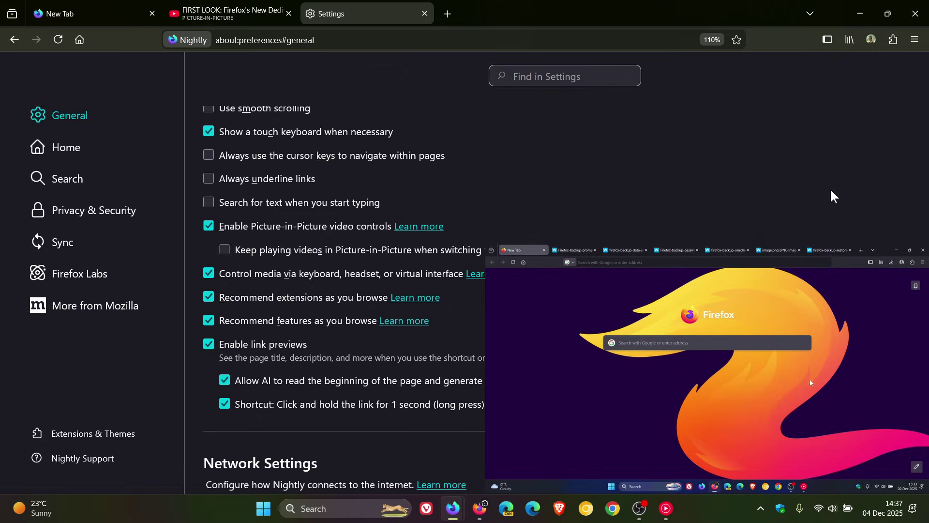
{"action": "left_click", "coordinate": [914, 263]}
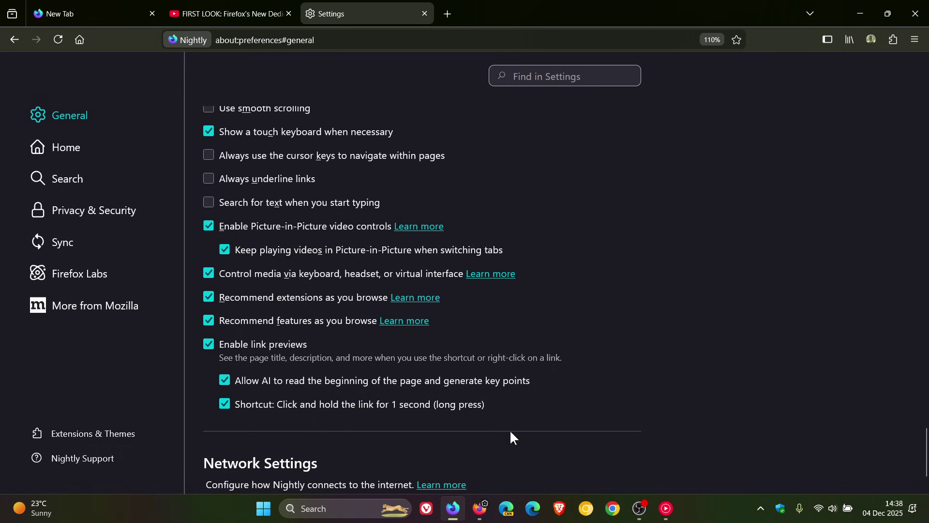
Bring the stable Firefox window forward and load the New Tab home page in its settings tab.
{"action": "left_click", "coordinate": [479, 508]}
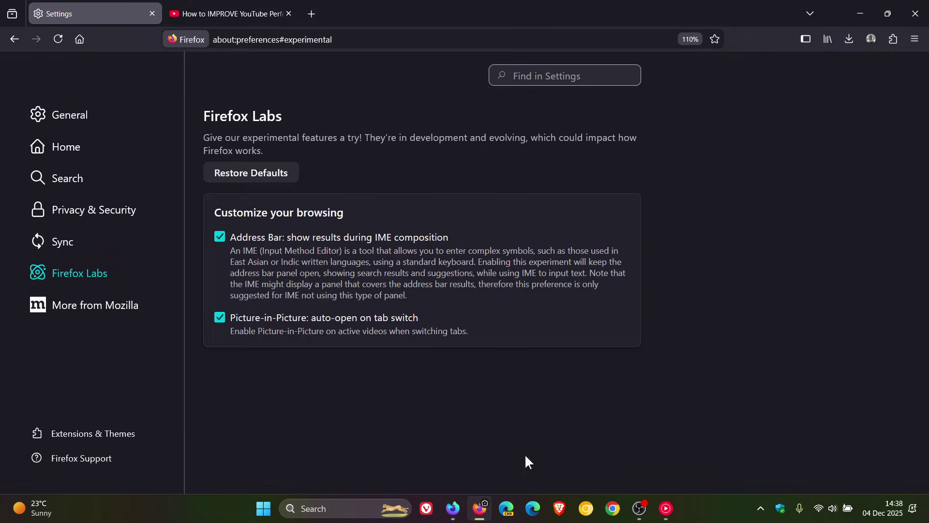
{"action": "left_click", "coordinate": [80, 40]}
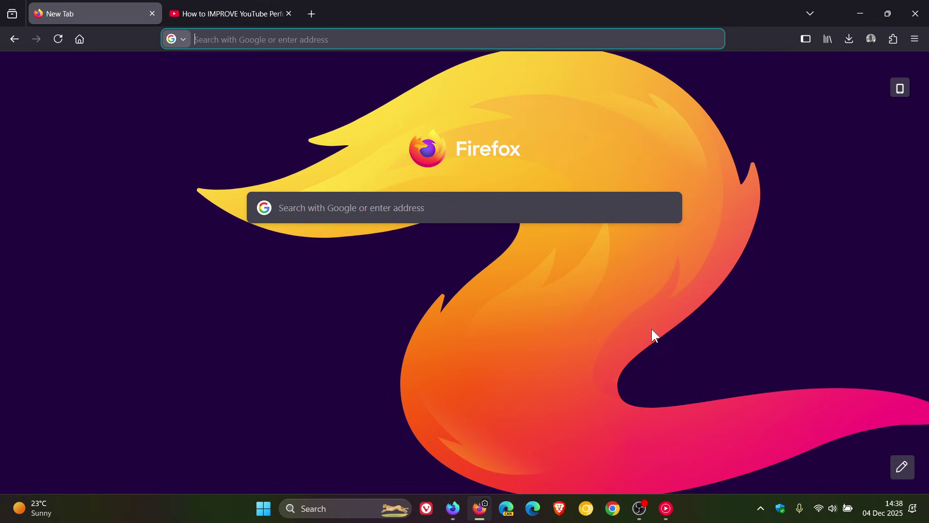